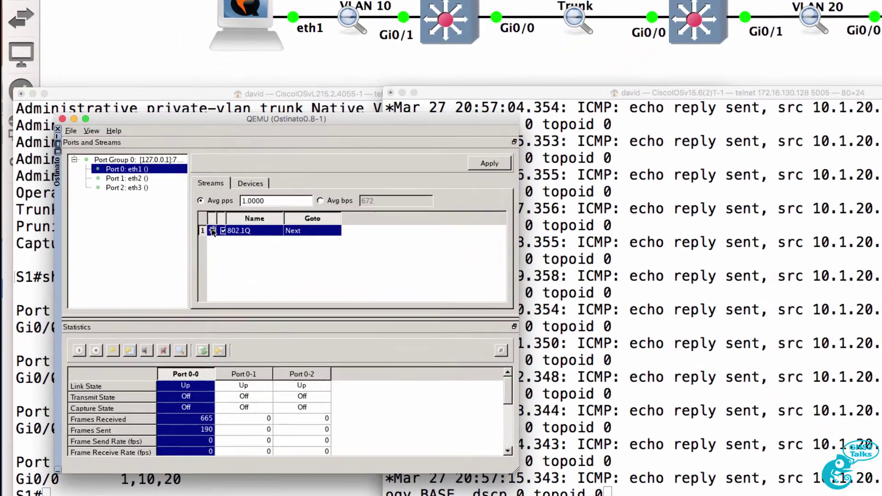
# - In the 802.1Q stream's advanced protocol selection, add a second Vlan and move MAC back to the top
pyautogui.click(212, 231)
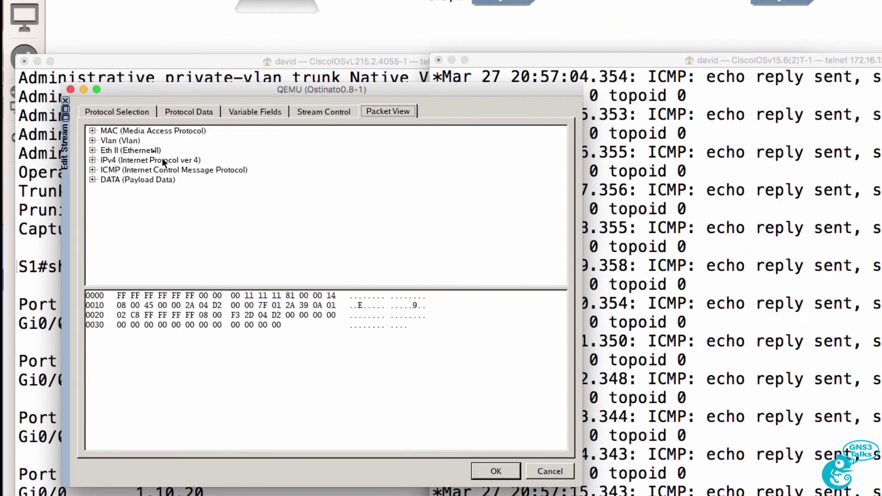
pyautogui.click(119, 112)
pyautogui.click(168, 446)
pyautogui.click(125, 345)
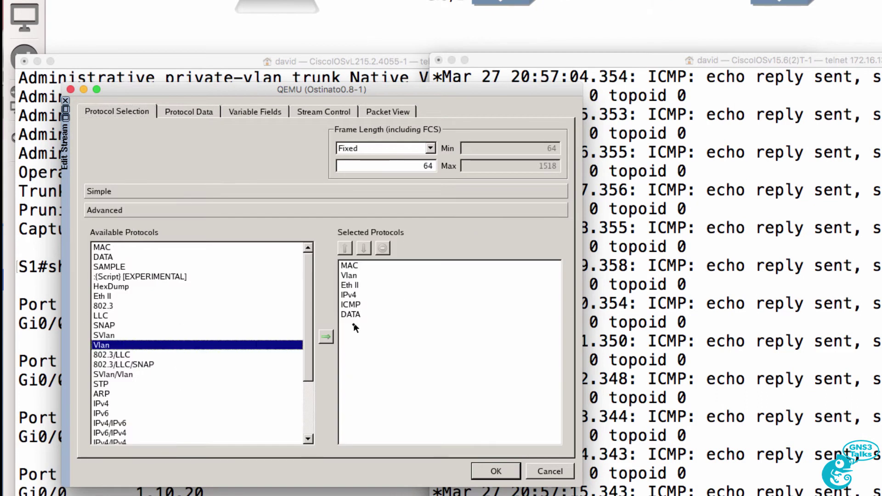
pyautogui.click(329, 337)
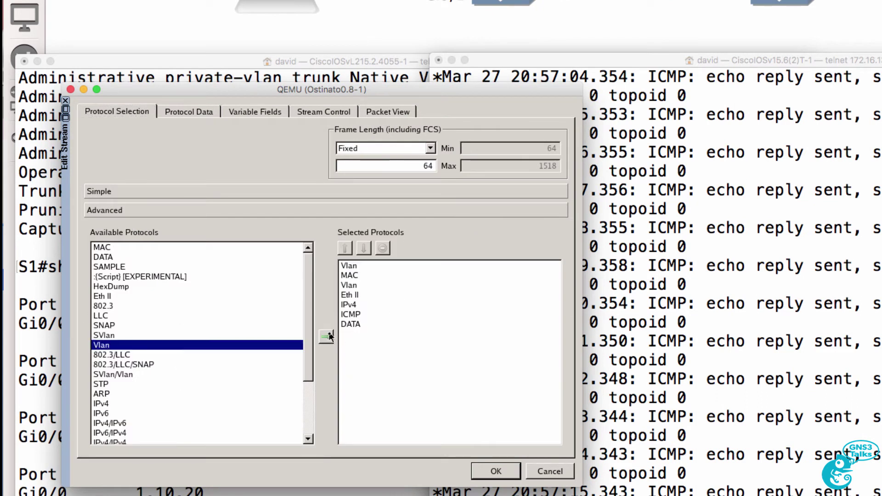
pyautogui.click(358, 275)
pyautogui.click(344, 249)
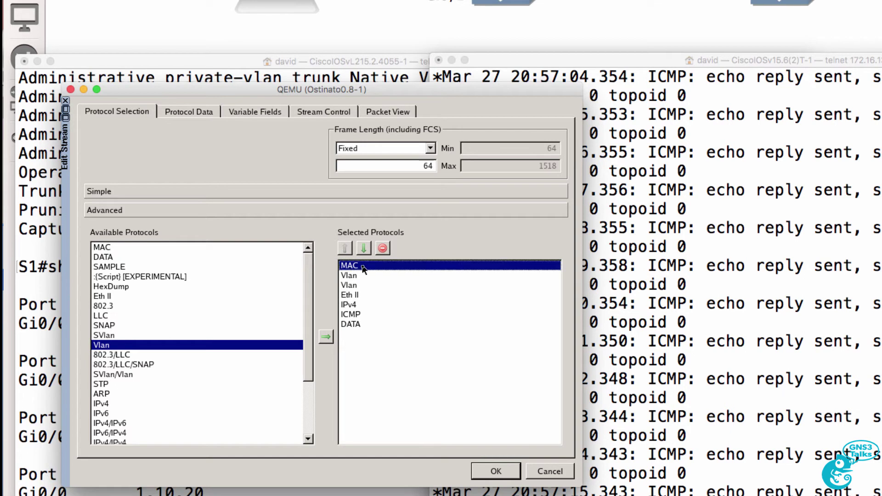
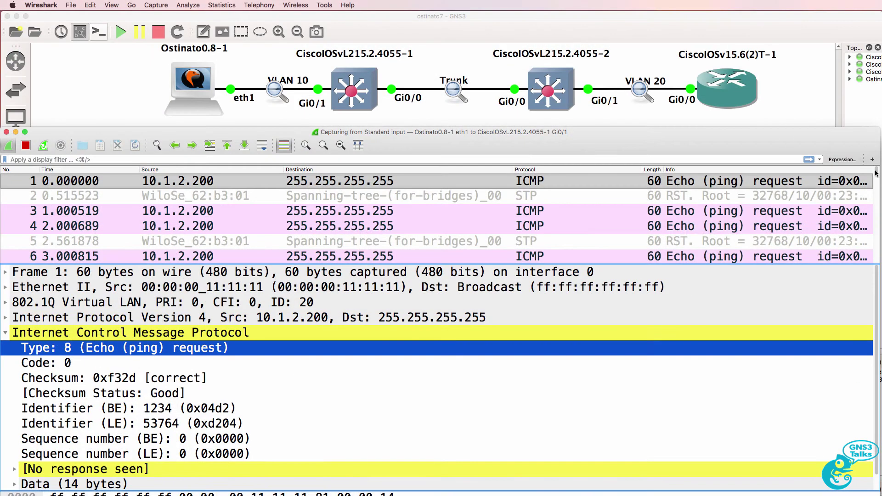
# - In the first capture, expand both 802.1Q VLAN tags on the latest ping request frame
pyautogui.scroll(-20, 876, 173)
pyautogui.click(254, 242)
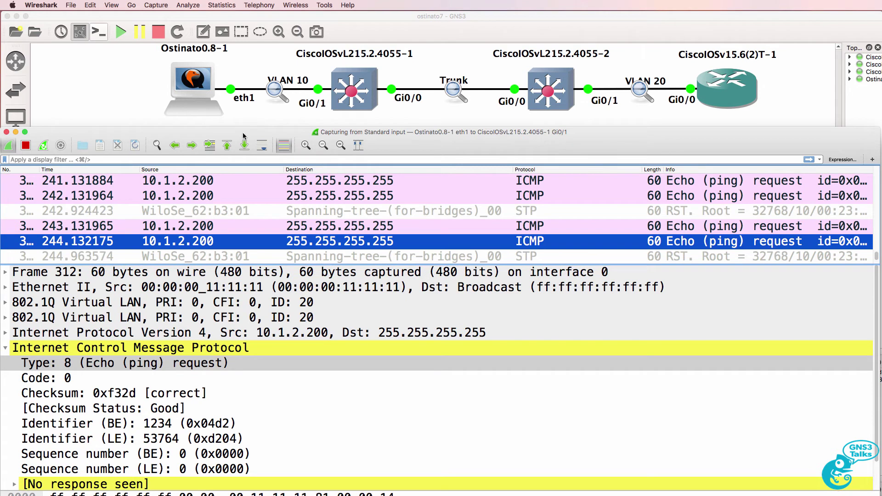
pyautogui.click(5, 302)
pyautogui.click(68, 304)
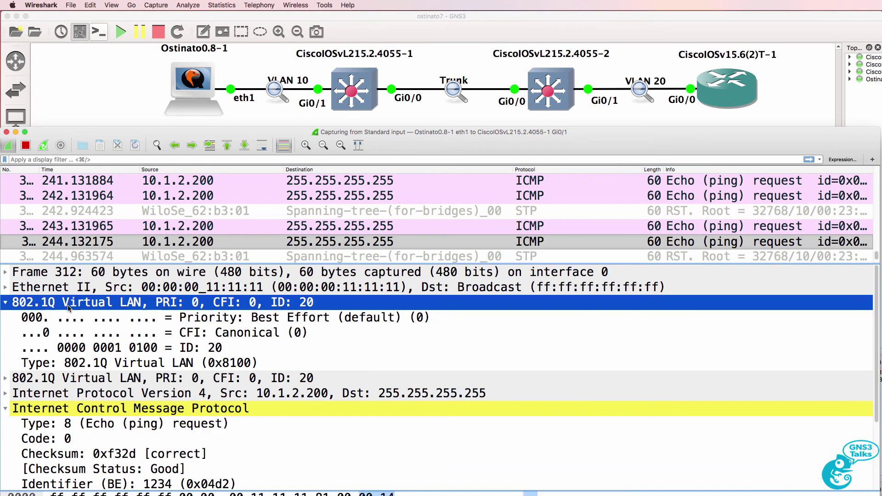
pyautogui.click(6, 379)
pyautogui.click(97, 388)
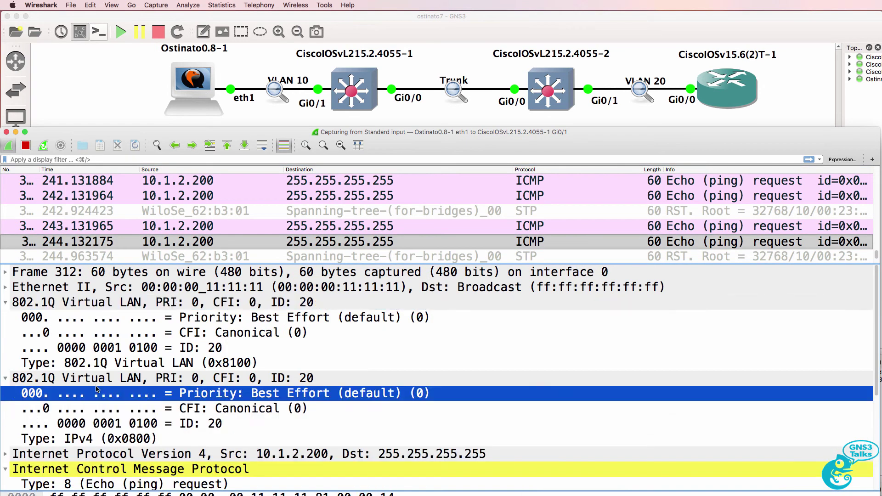
pyautogui.click(99, 380)
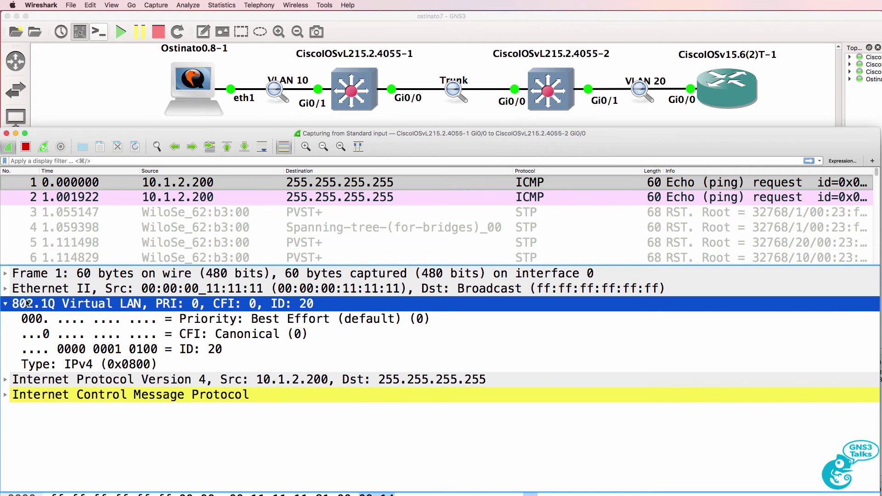
# - In the trunk capture, expand both 802.1Q tags on the latest ping, checking type 0x8100
pyautogui.doubleClick(27, 303)
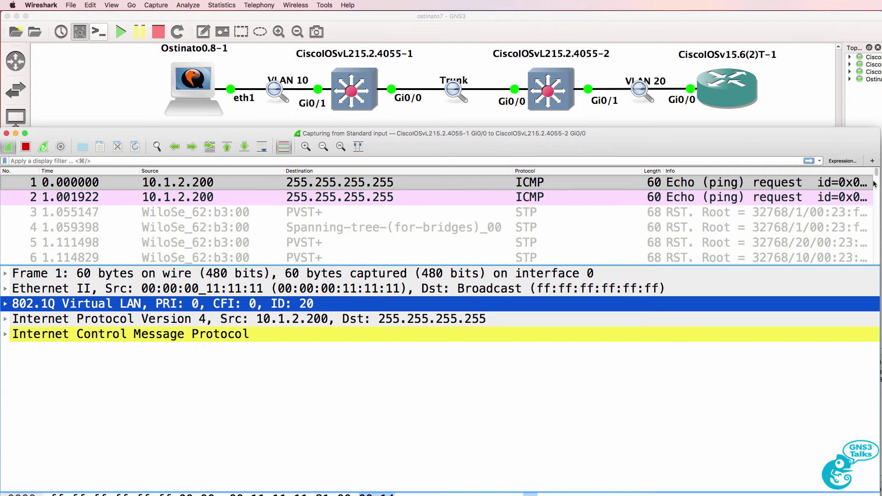
pyautogui.scroll(-20, 481, 221)
pyautogui.click(481, 242)
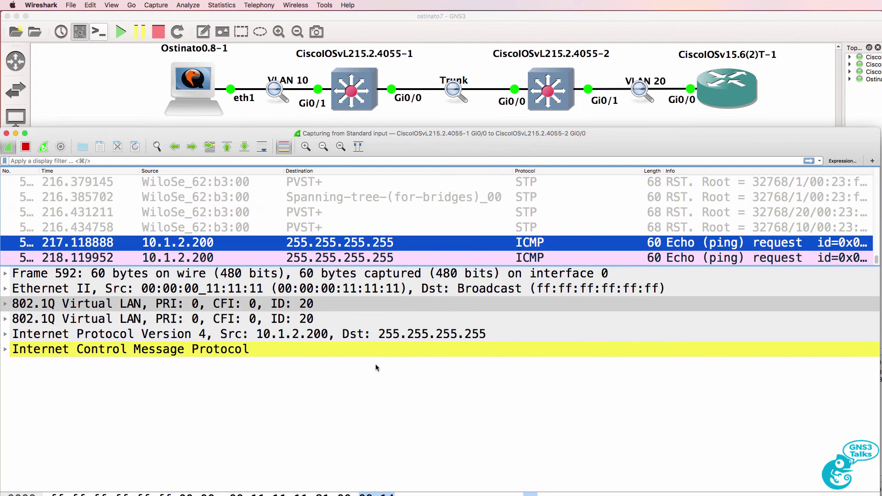
pyautogui.click(197, 310)
pyautogui.click(199, 323)
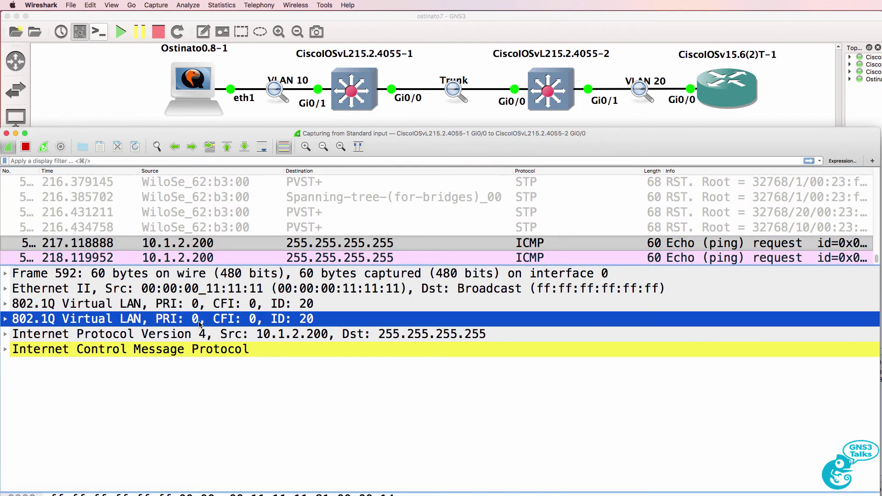
pyautogui.click(6, 303)
pyautogui.click(148, 364)
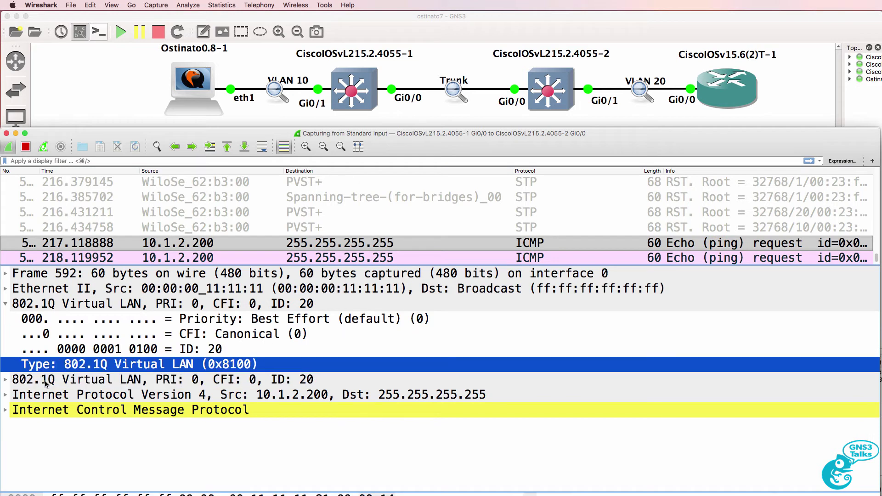
pyautogui.click(5, 379)
pyautogui.click(175, 455)
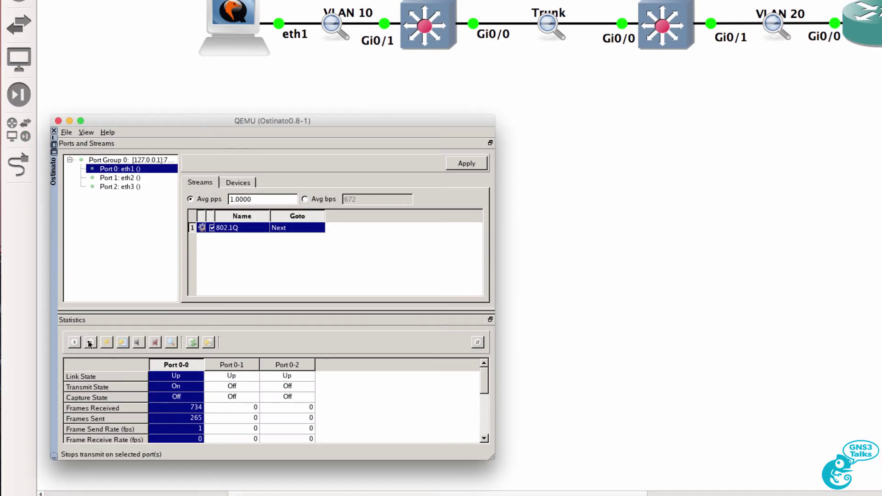
# - Set the 802.1Q stream's VLAN protocol choice to Stacked
pyautogui.click(202, 228)
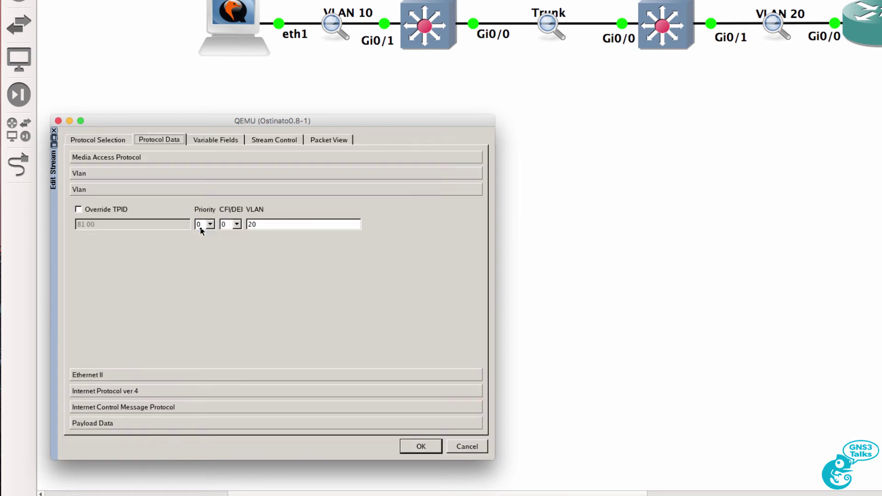
pyautogui.click(101, 139)
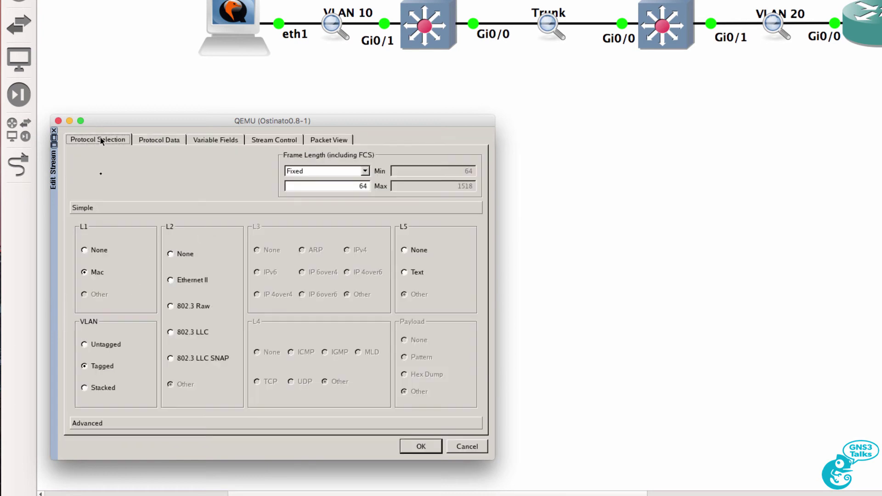
pyautogui.click(97, 388)
# - Review the outer SVlan tag (TPID 88 A8), inner VLAN 20 tag (81 00), and Ethernet II type 08 00
pyautogui.hotkey('ctrl', 'Tab')
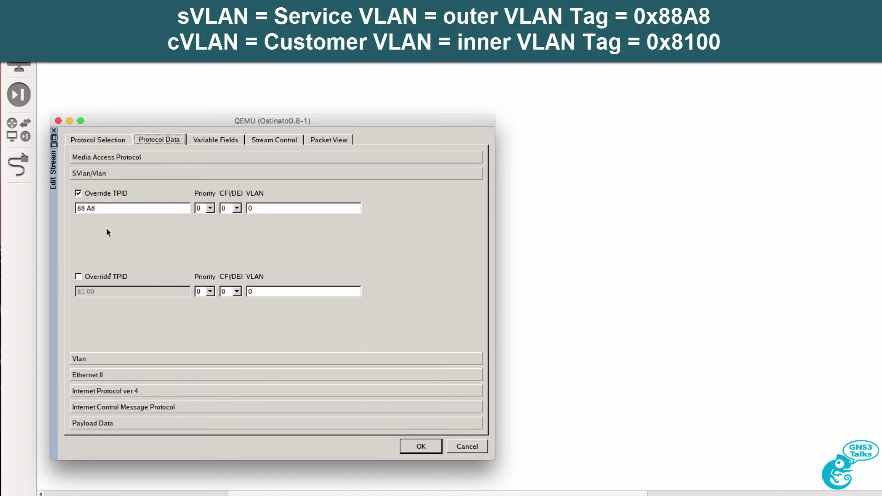
pyautogui.click(109, 360)
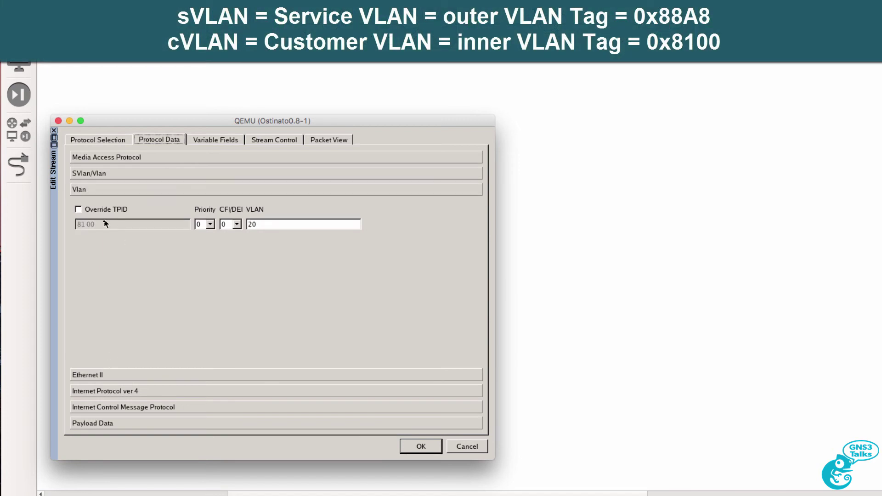
pyautogui.click(107, 174)
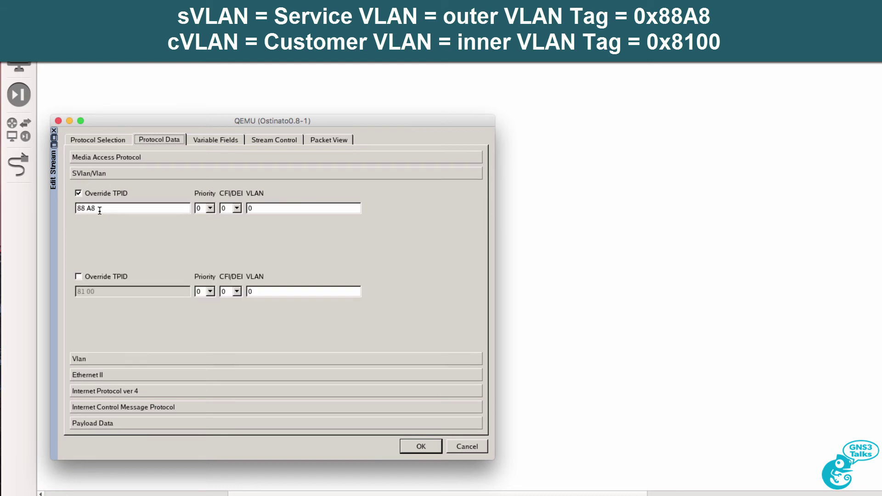
pyautogui.click(119, 358)
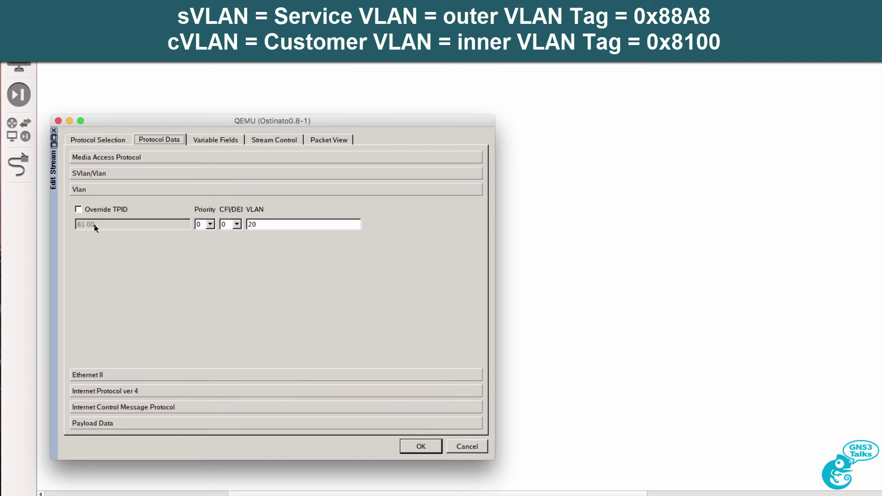
pyautogui.click(129, 372)
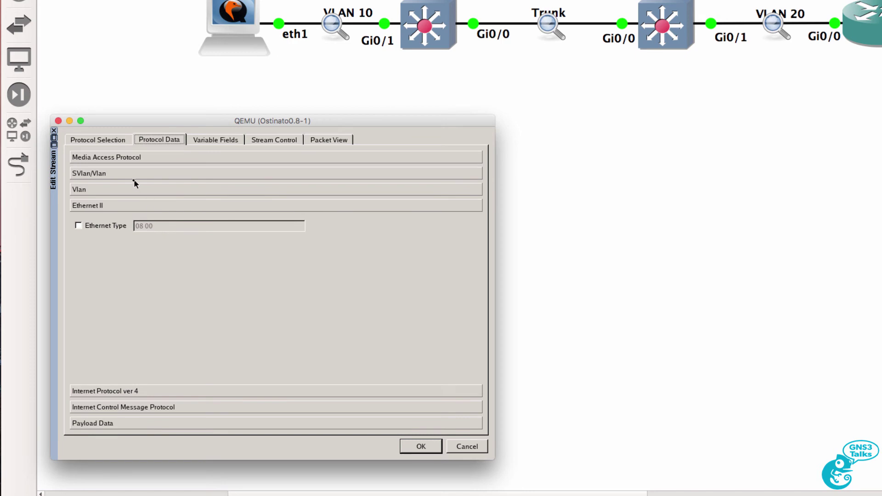
# - Confirm the stream's protocol choices: Mac, Stacked VLAN, and fixed 64-byte frame length
pyautogui.click(104, 141)
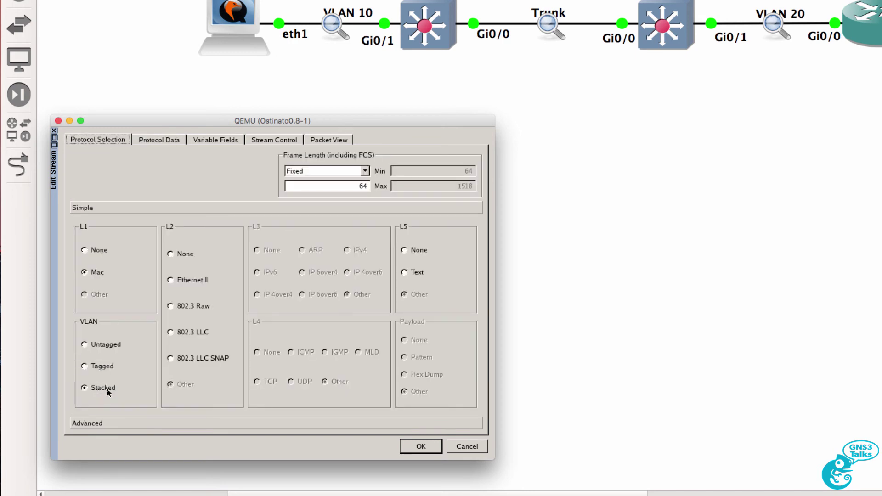
pyautogui.click(164, 140)
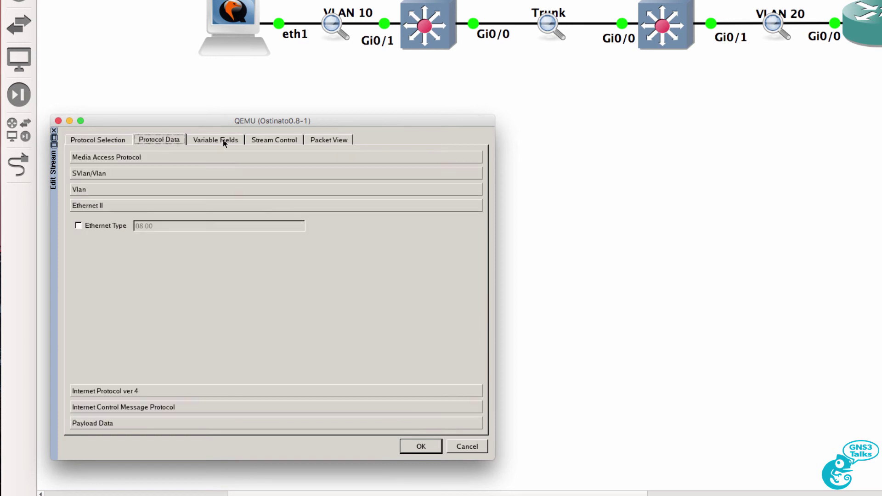
pyautogui.click(84, 140)
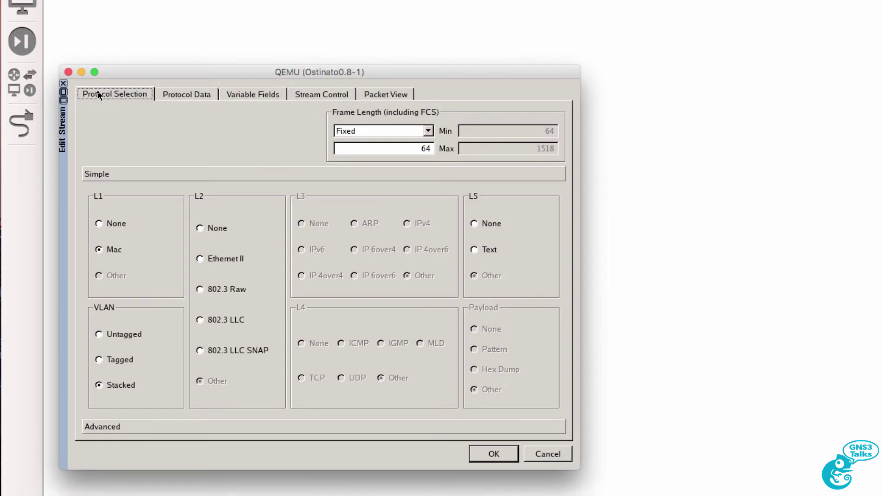